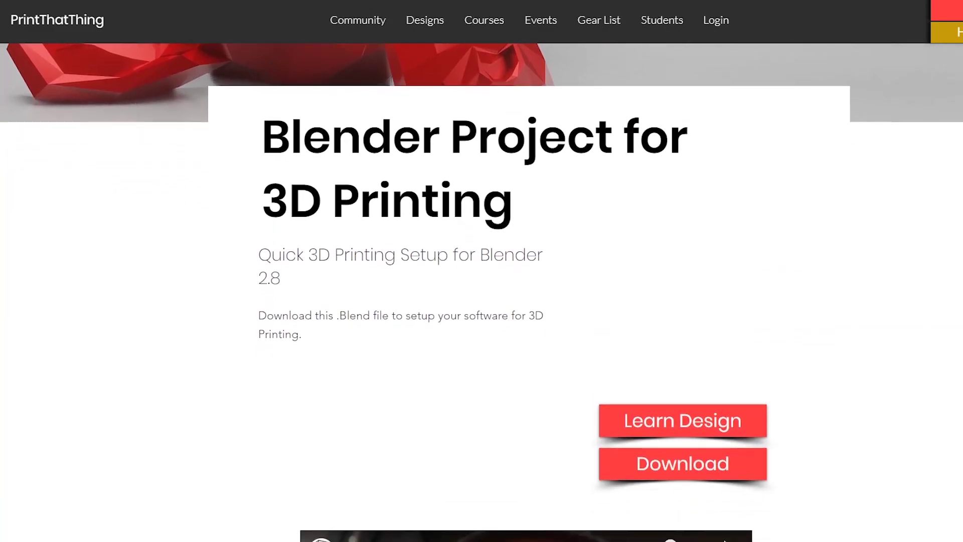
Scroll down the PrintThatThing page until the embedded Blender 3D printing video is visible.
scroll(481, 291, down, 4)
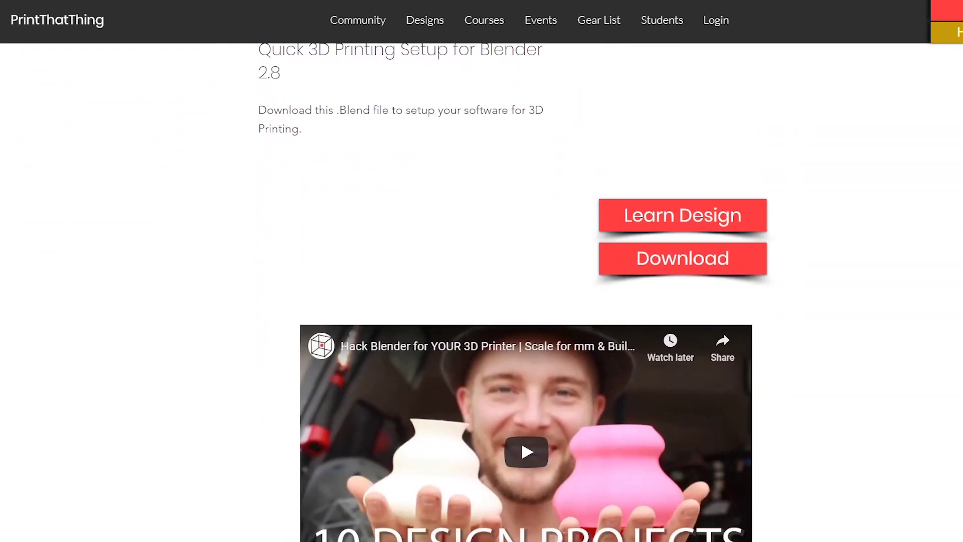
scroll(525, 291, down, 1)
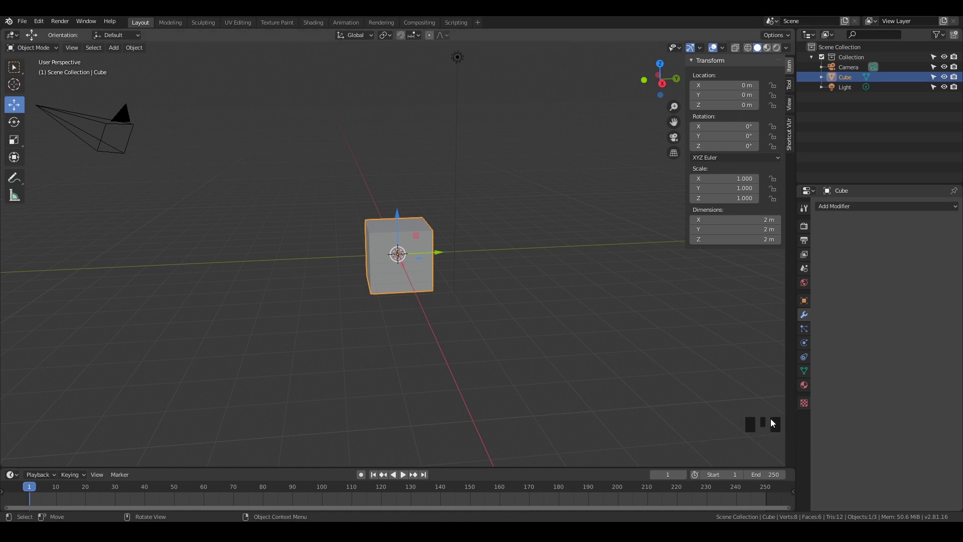
Deselect the default Cube in empty viewport space, then peek at the Shortcut VUr sidebar panel and return to Item.
click(678, 401)
click(726, 364)
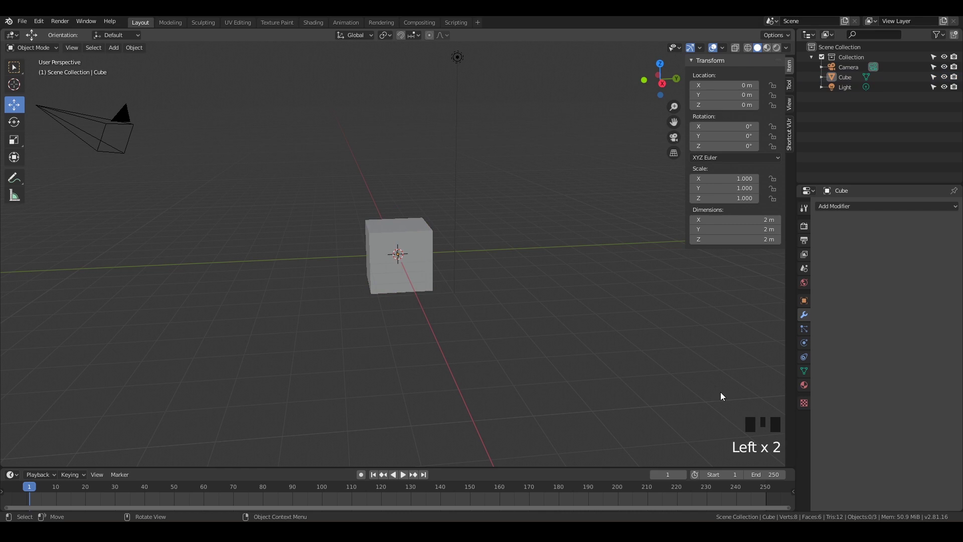
click(690, 384)
key(g)
click(688, 377)
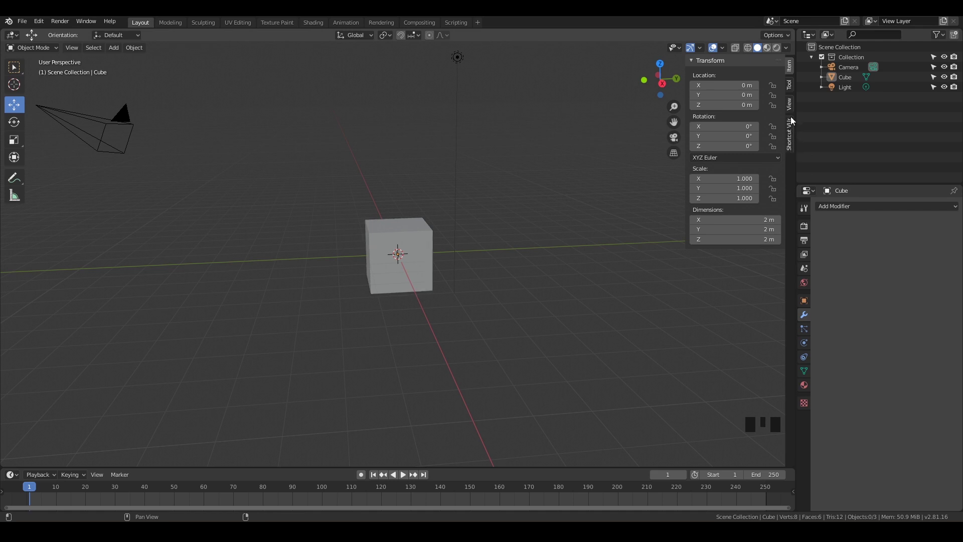
click(789, 130)
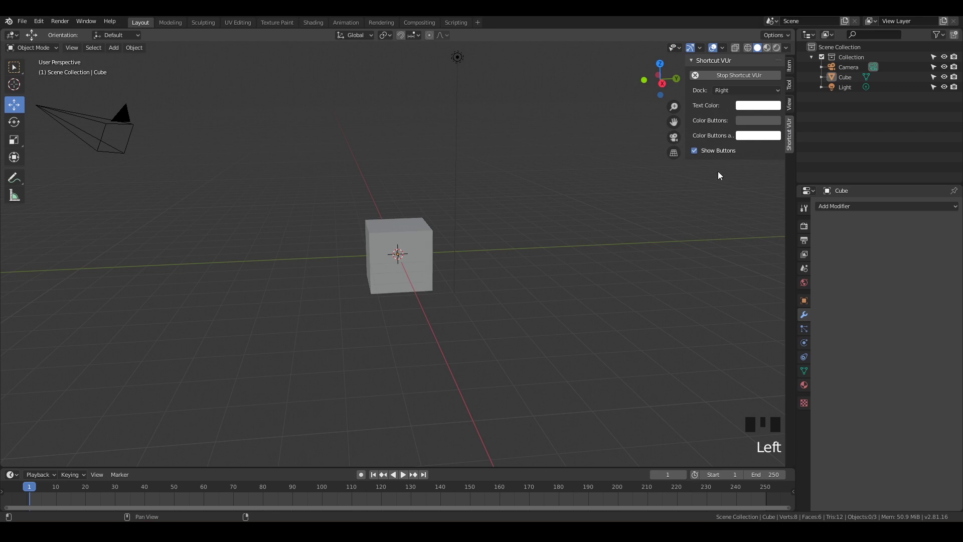
click(789, 67)
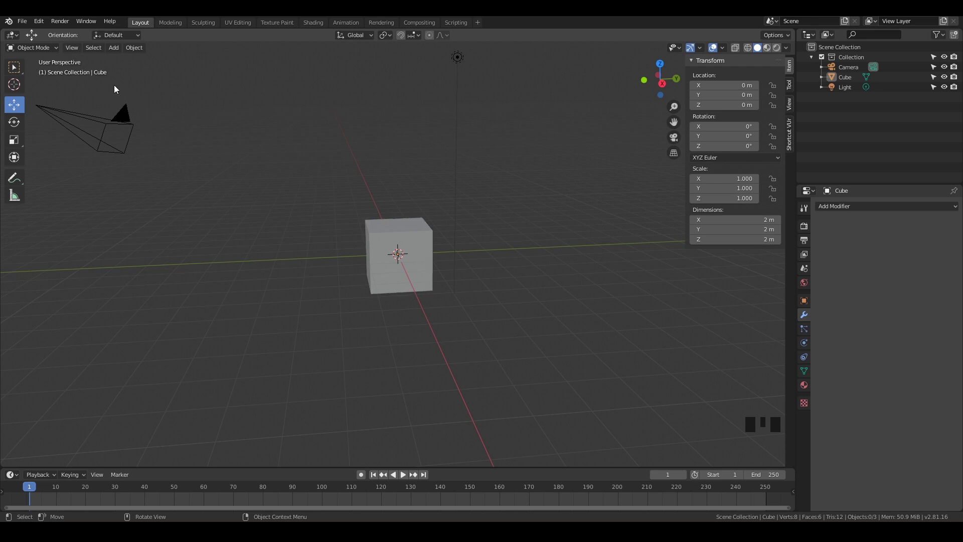
Open Blender Preferences from the Edit menu and look through the Lights, Themes and Viewport sections.
click(39, 22)
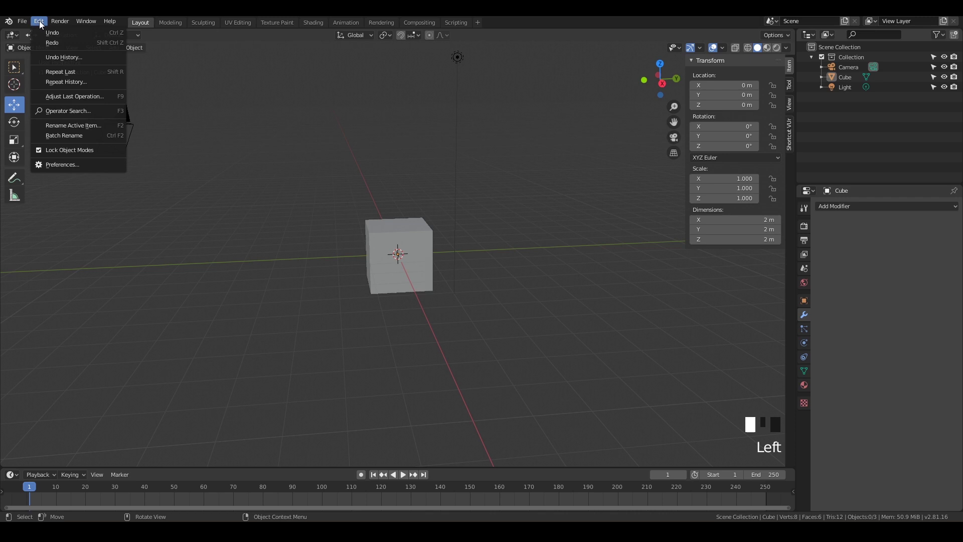
click(56, 164)
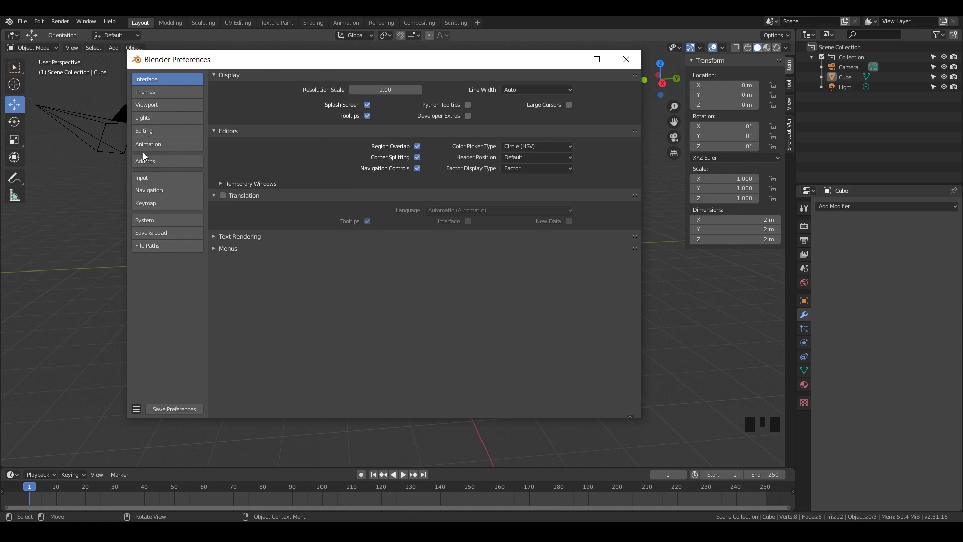
click(143, 118)
click(149, 92)
click(149, 106)
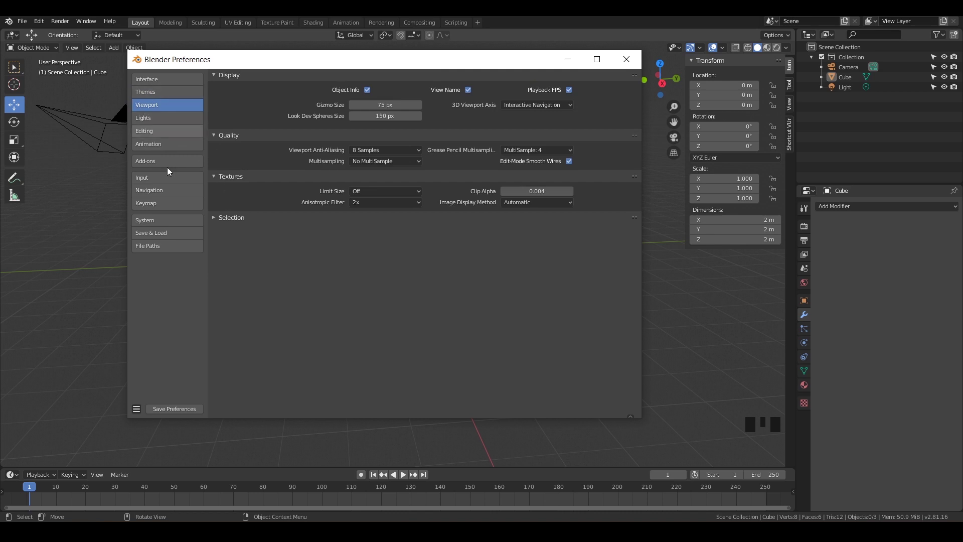
Set Undo Steps to 256 under System and save the preferences.
click(158, 222)
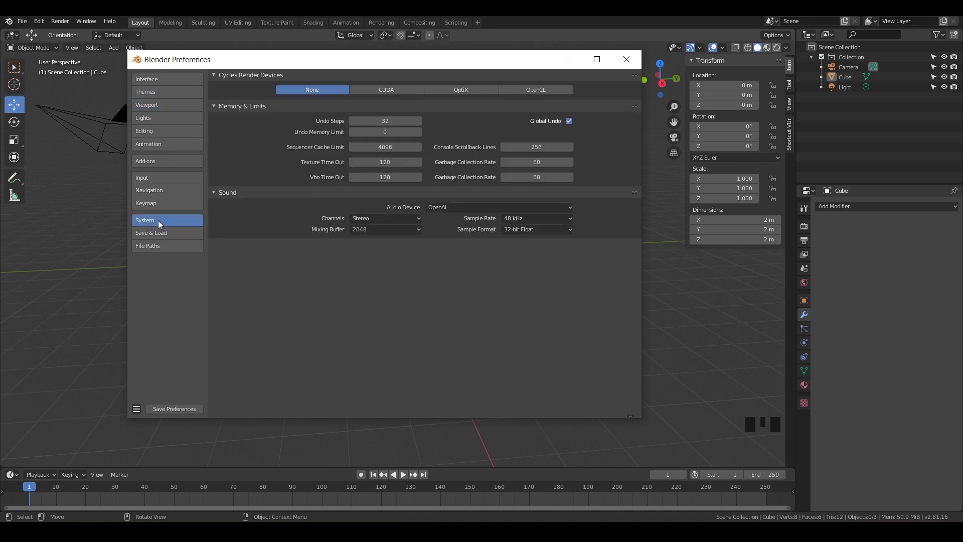
drag(380, 121, 436, 121)
click(391, 121)
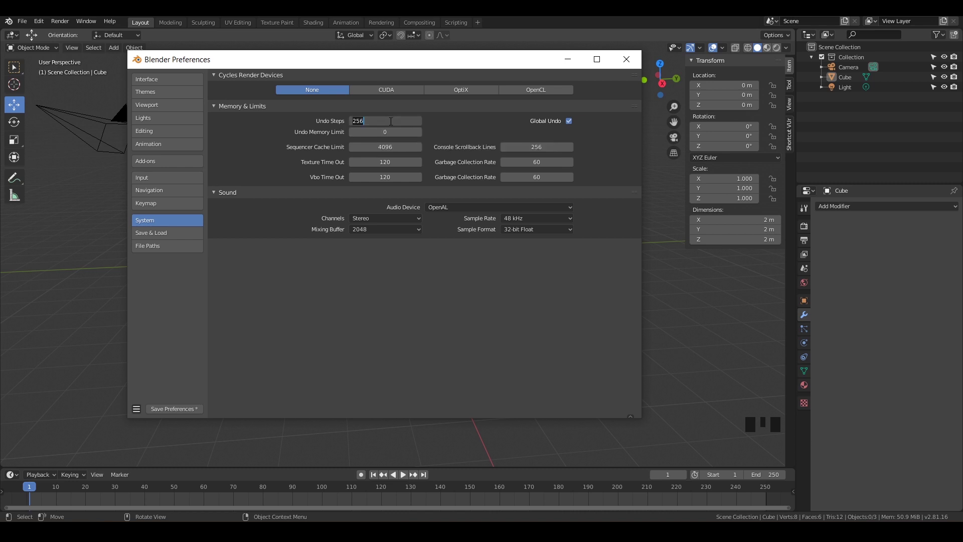
click(399, 122)
key(Return)
click(192, 410)
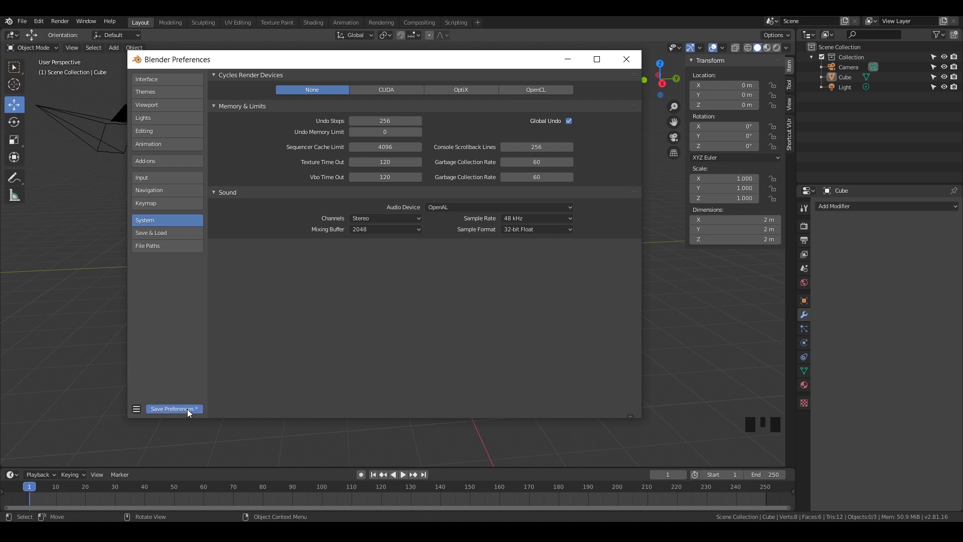
click(136, 409)
Filter the add-on list by '3D' and enable Mesh: 3D-Print Toolbox.
click(158, 164)
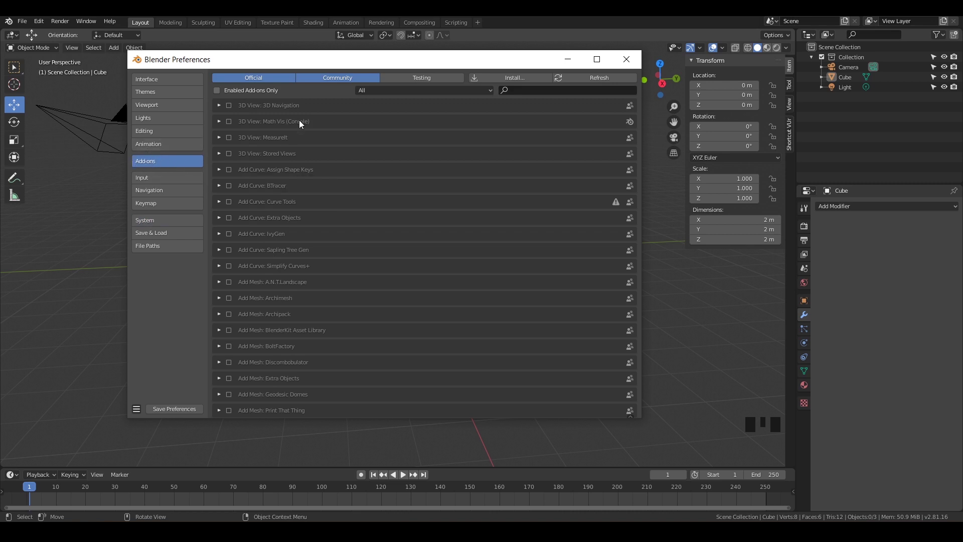
scroll(380, 352, down, 15)
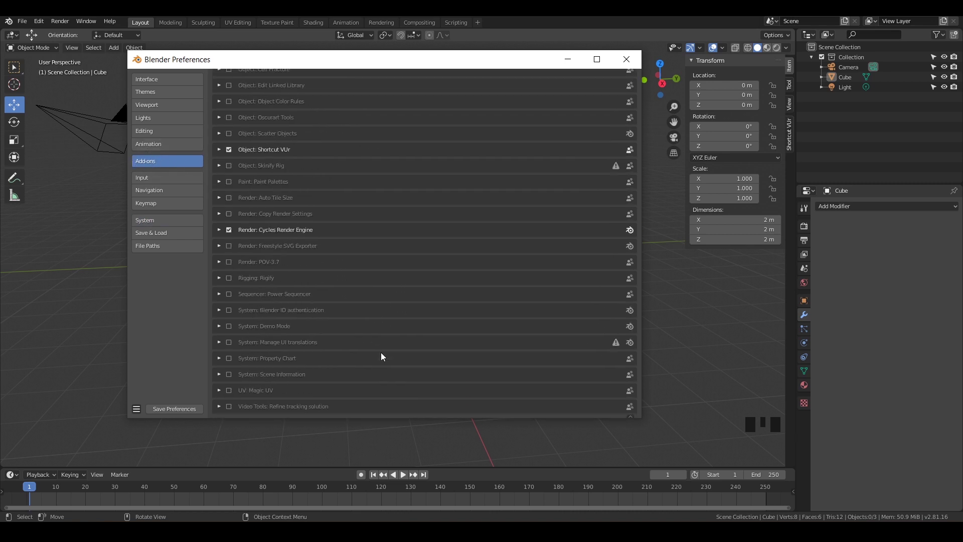
scroll(381, 352, up, 20)
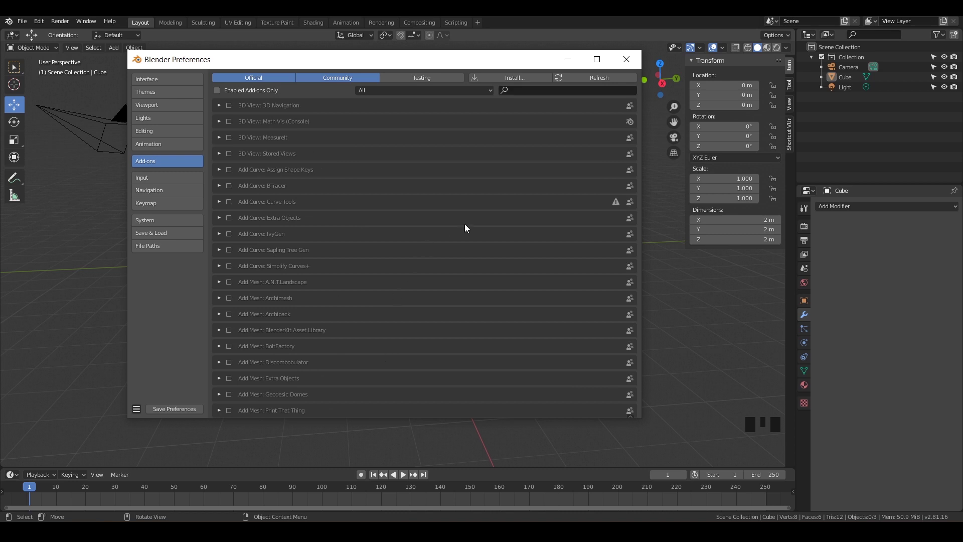
click(518, 90)
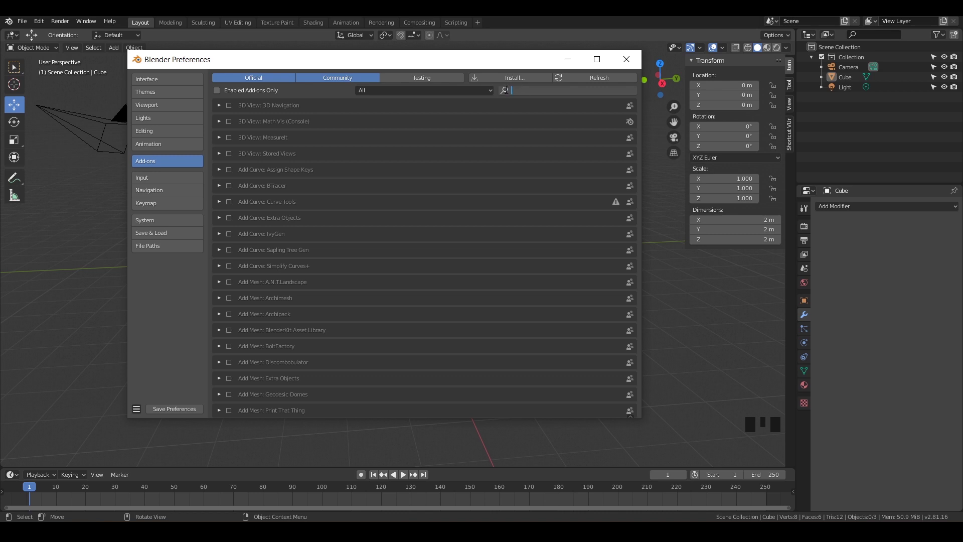
text(3D)
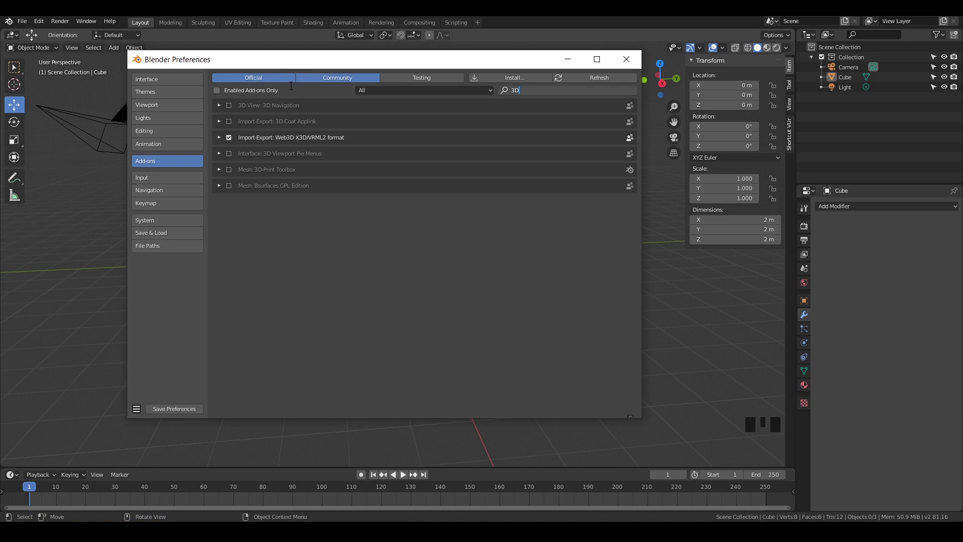
key(Return)
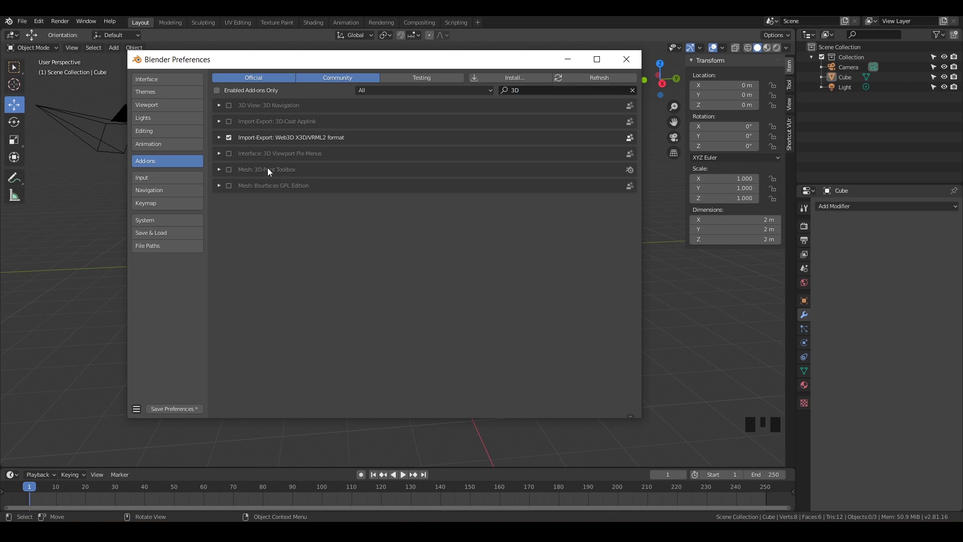
click(229, 170)
Search add-ons for 'Bool', enable Object: Bool Tool, and expand its details and Shortcuts list.
click(631, 90)
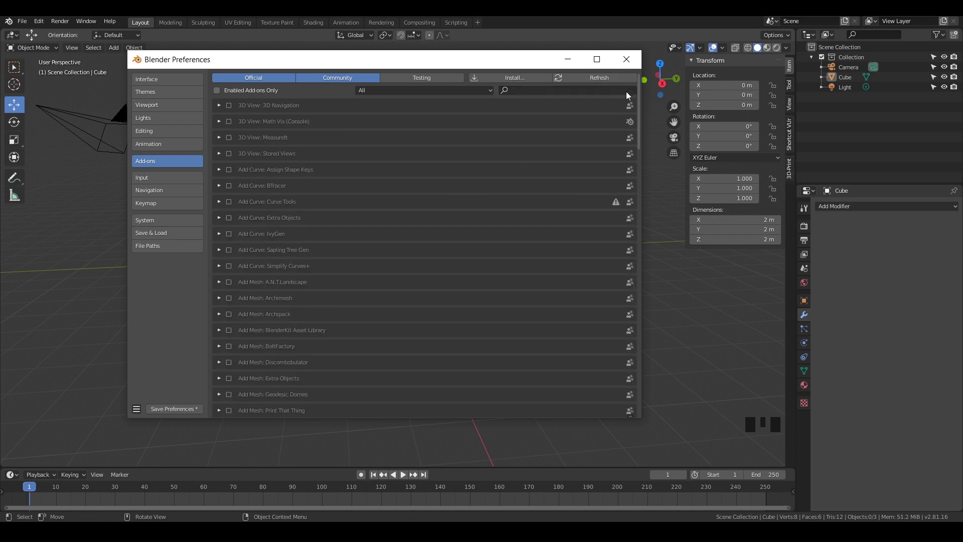
click(533, 91)
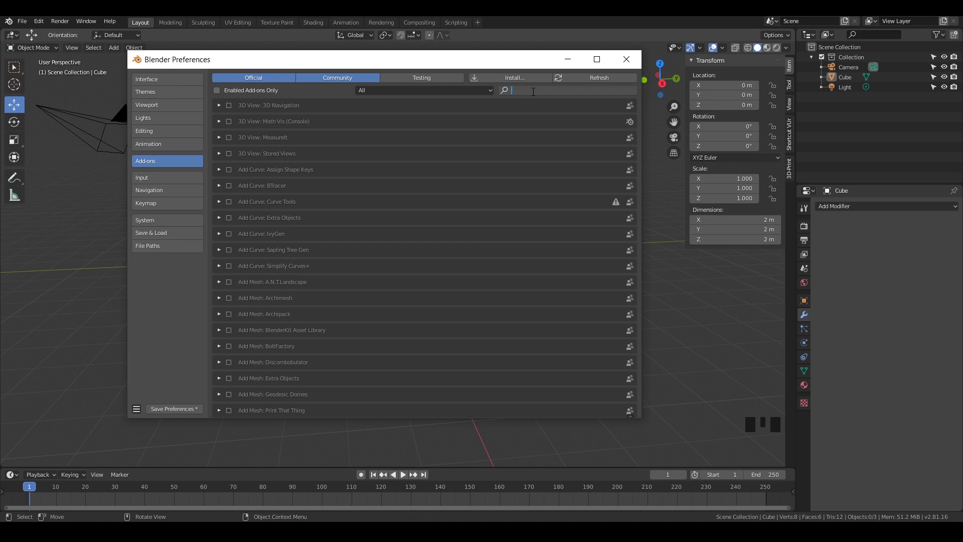
text(Bool)
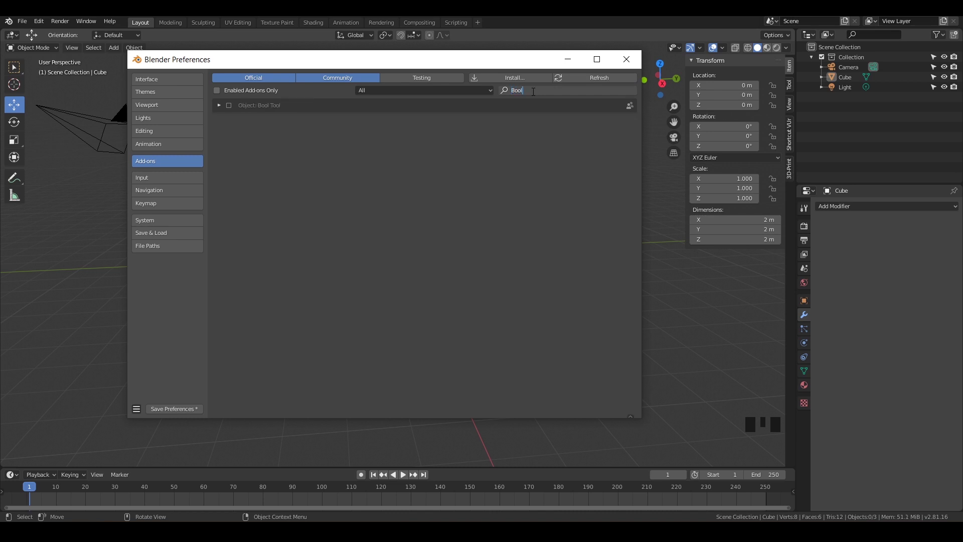
click(226, 105)
click(228, 106)
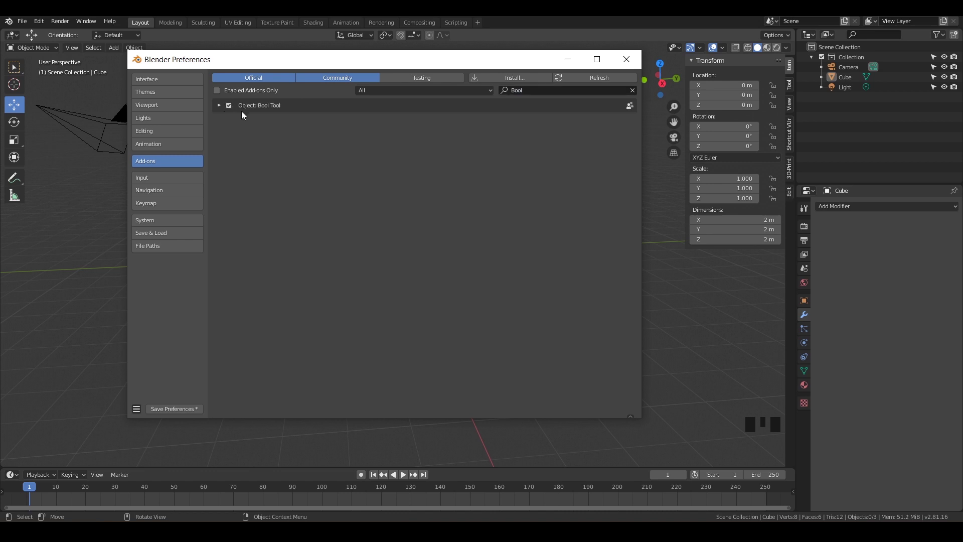
click(218, 106)
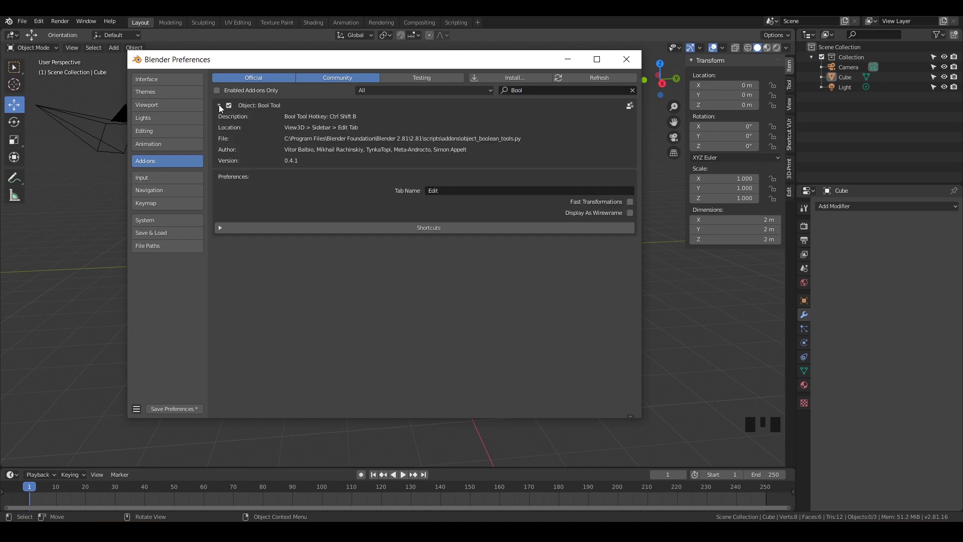
click(439, 228)
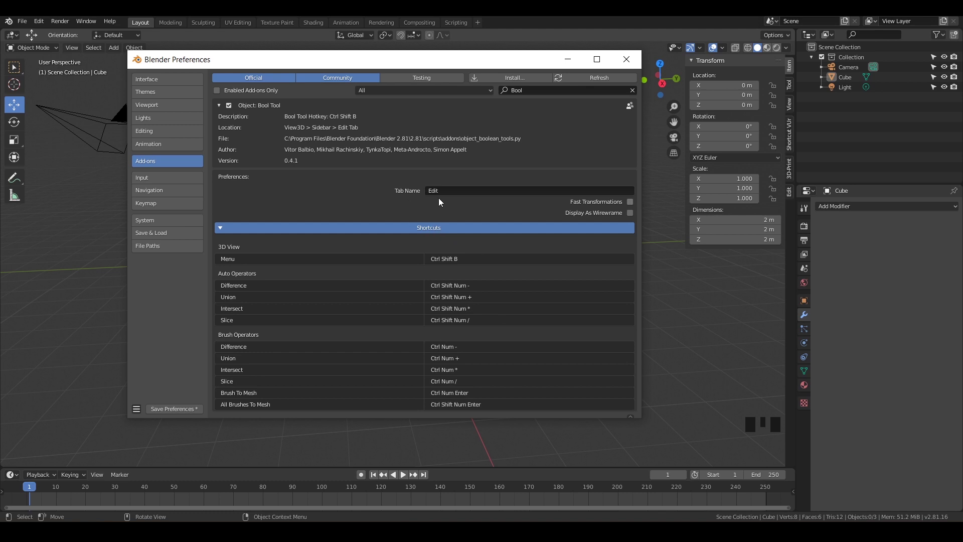
click(469, 227)
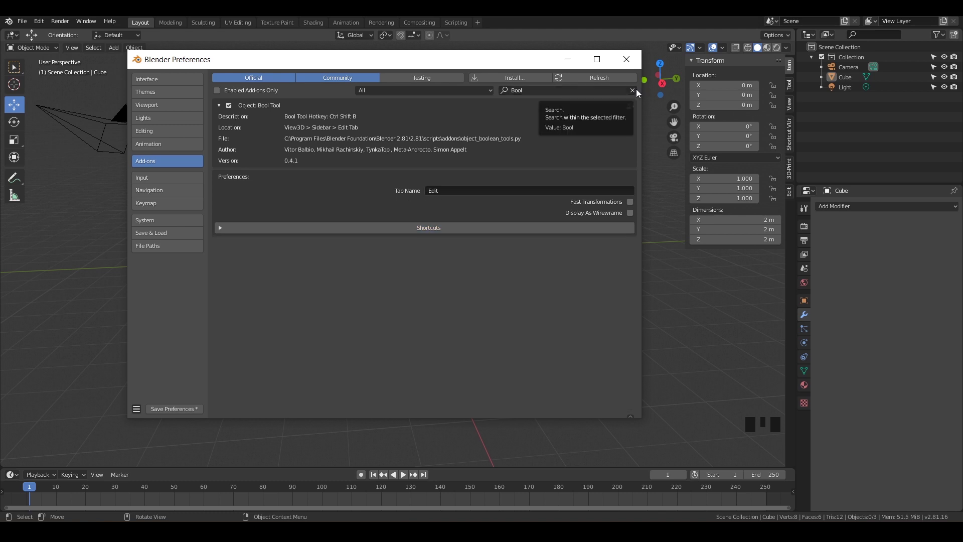
Search add-ons for 'mir' and enable Mesh: Auto Mirror.
click(633, 90)
click(584, 92)
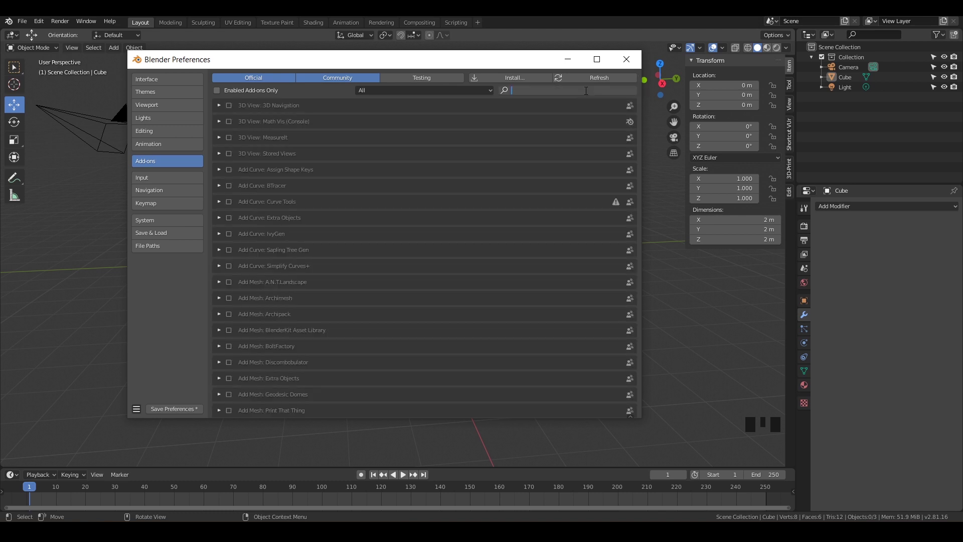
text(mir)
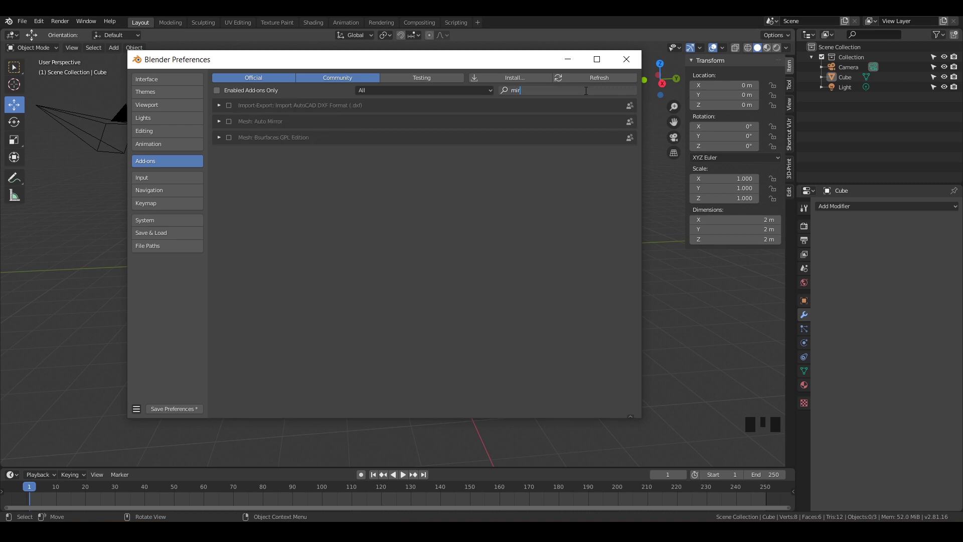
click(228, 122)
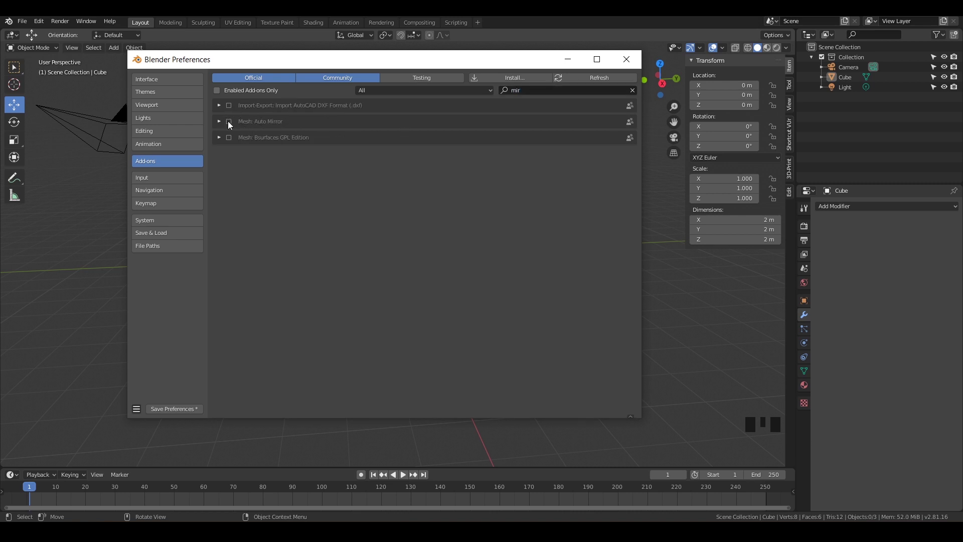
click(228, 121)
Search 'extr', enable Add Curve and Add Mesh Extra Objects, and save the preferences.
click(632, 90)
click(584, 90)
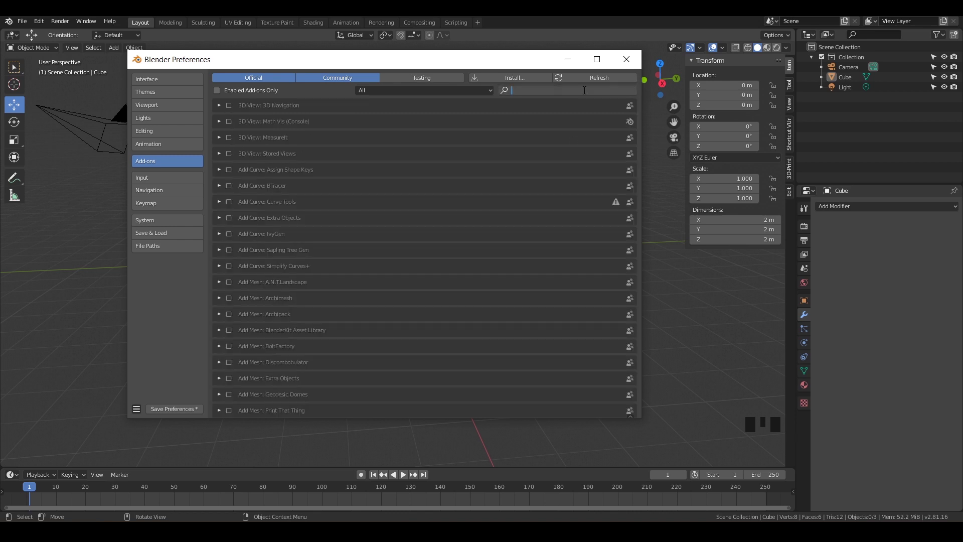
text(extr)
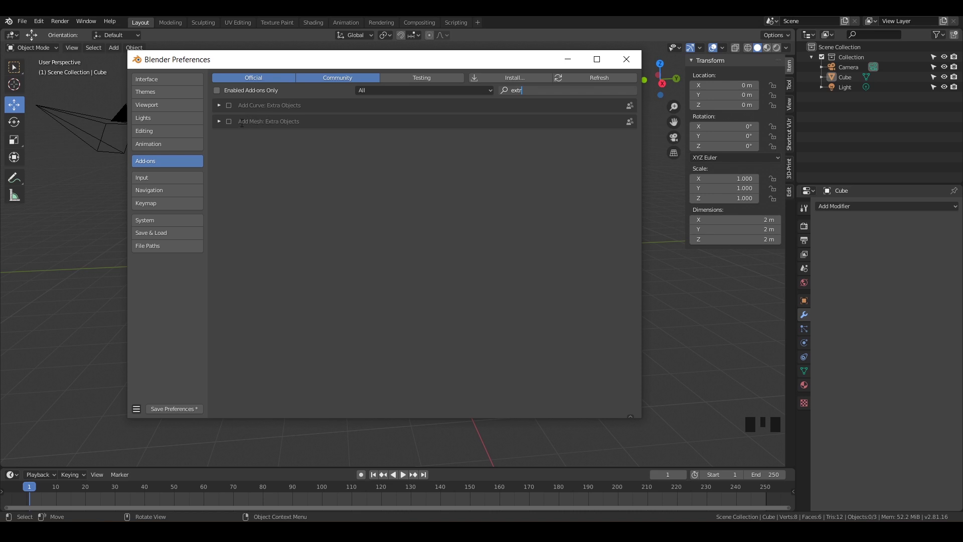
key(Return)
click(228, 105)
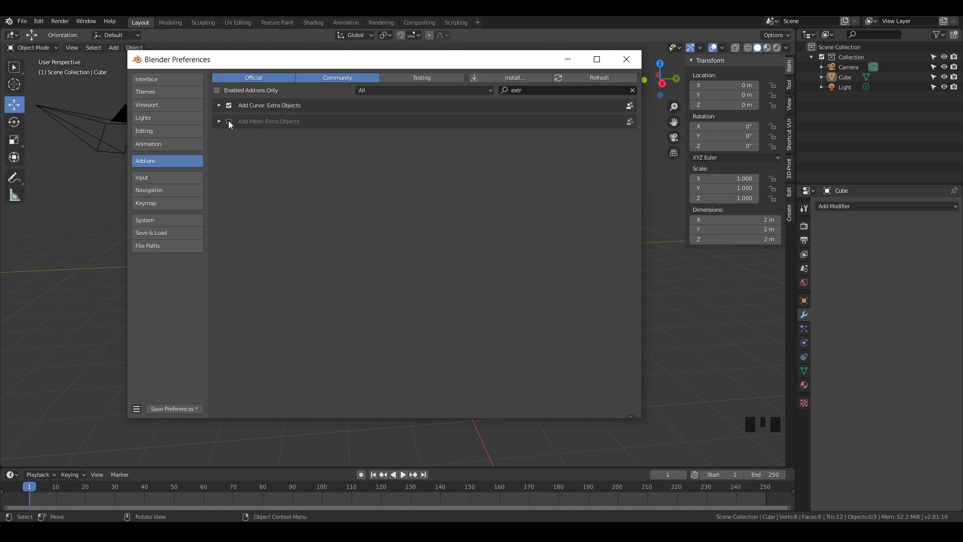
click(229, 121)
click(172, 408)
Close Preferences and browse the sidebar's 3D-Print and Edit panels, expanding Bool Tool and Auto Mirror.
click(626, 60)
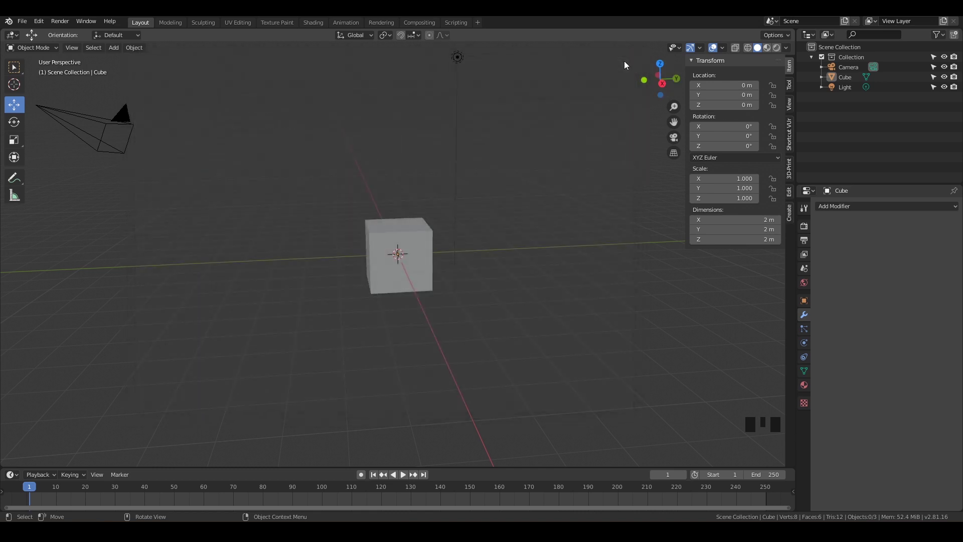
double_click(768, 173)
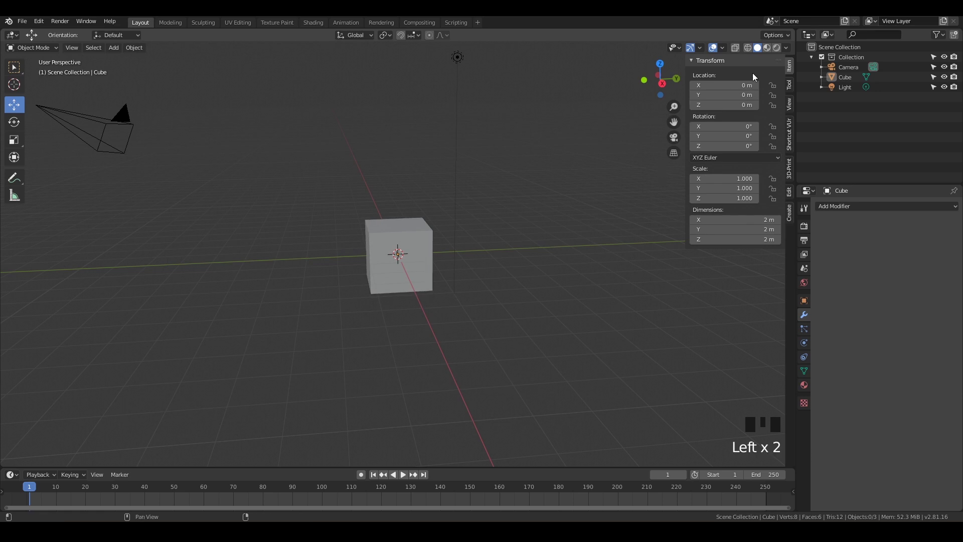
click(788, 170)
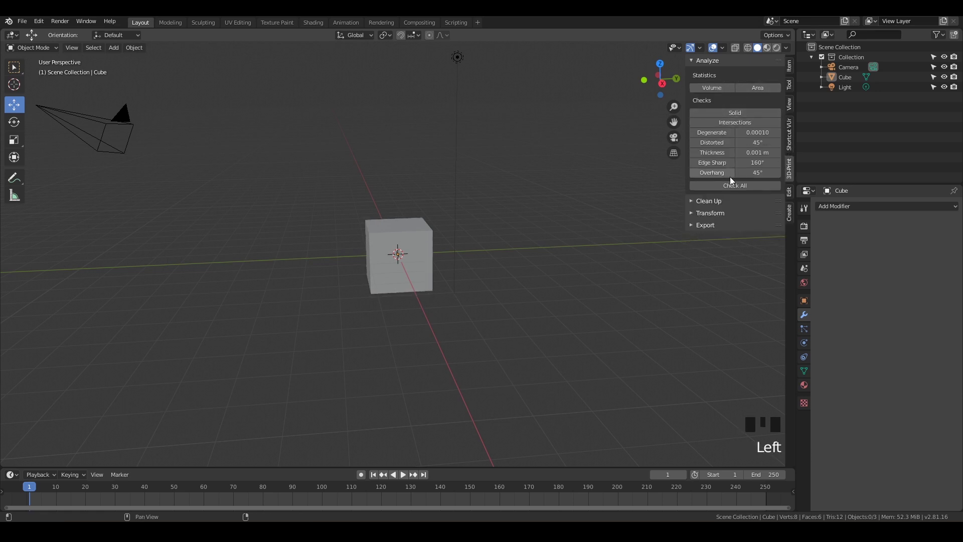
click(789, 194)
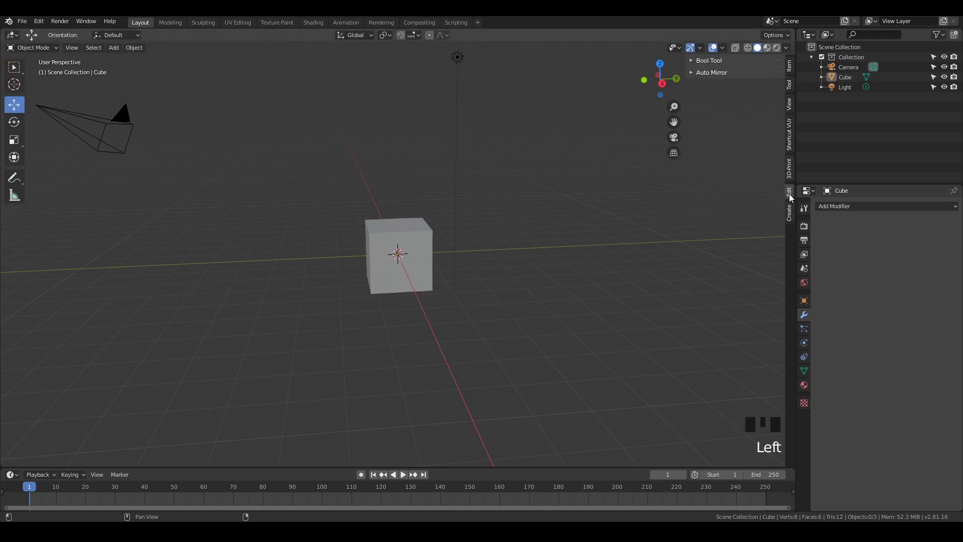
click(691, 60)
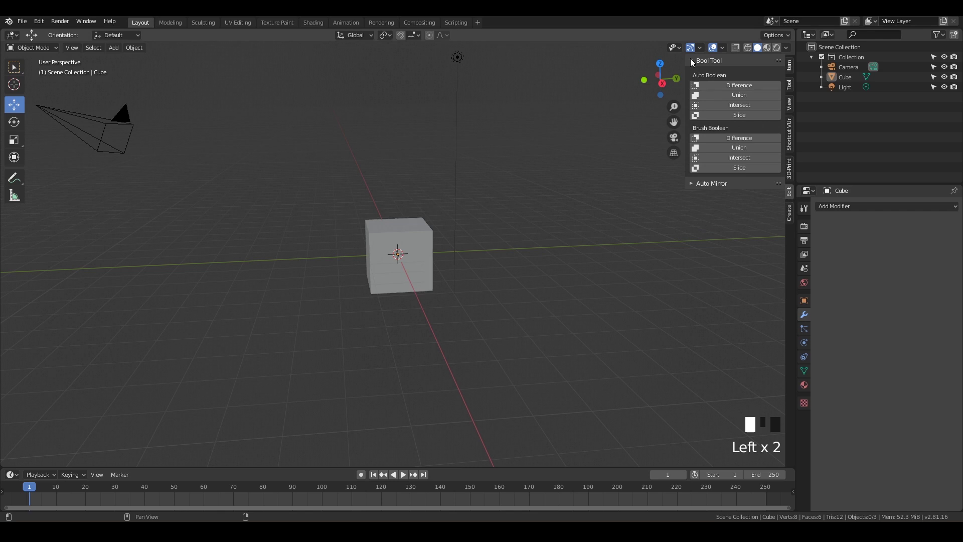
click(690, 184)
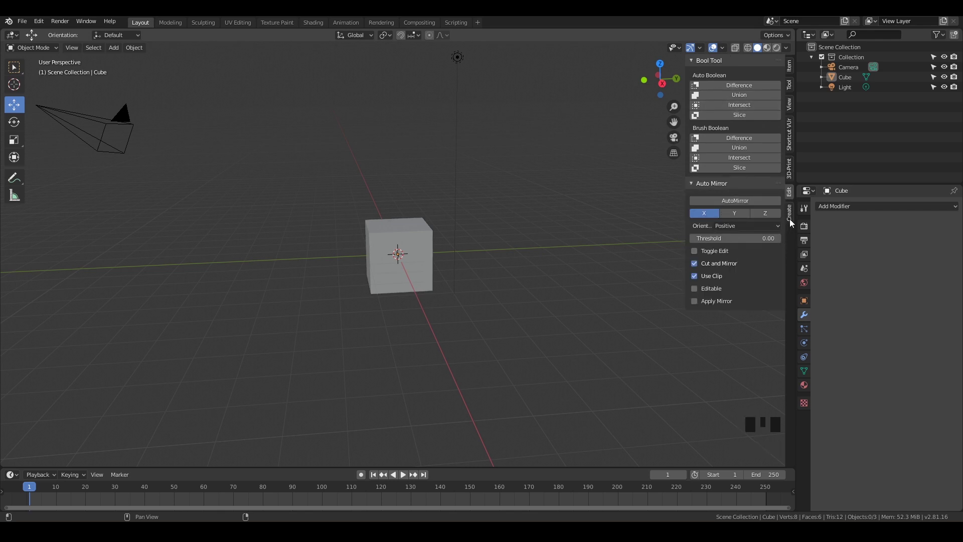
click(757, 193)
click(789, 88)
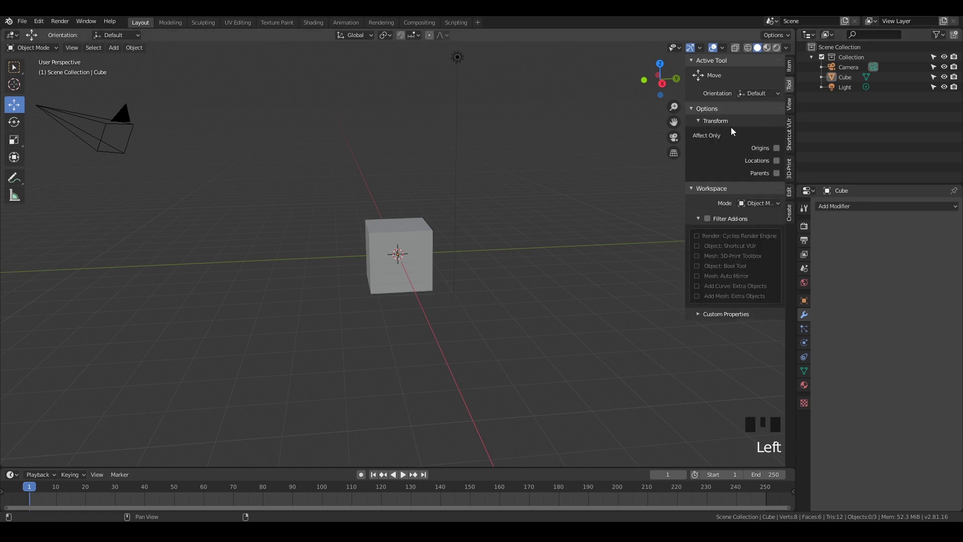
click(691, 189)
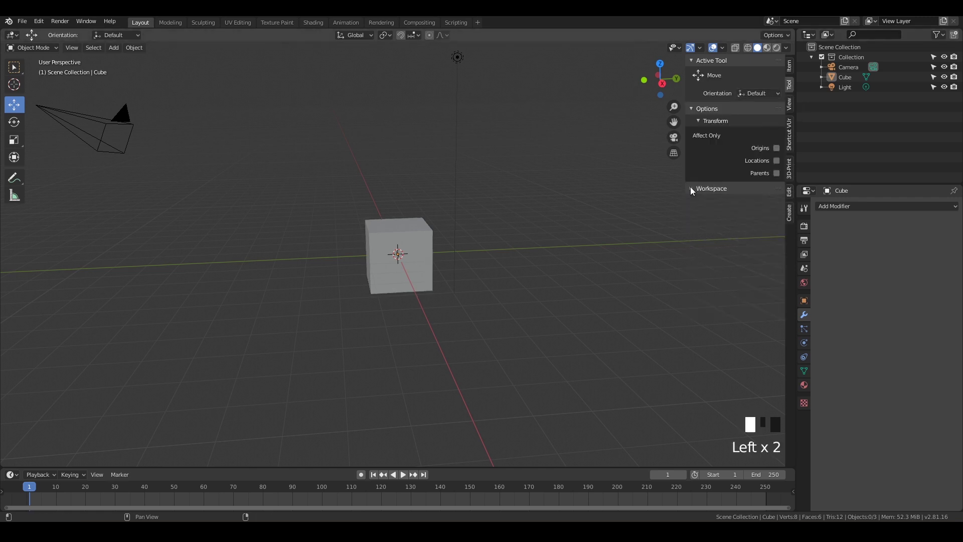
click(691, 188)
click(691, 188)
click(691, 188)
click(691, 188)
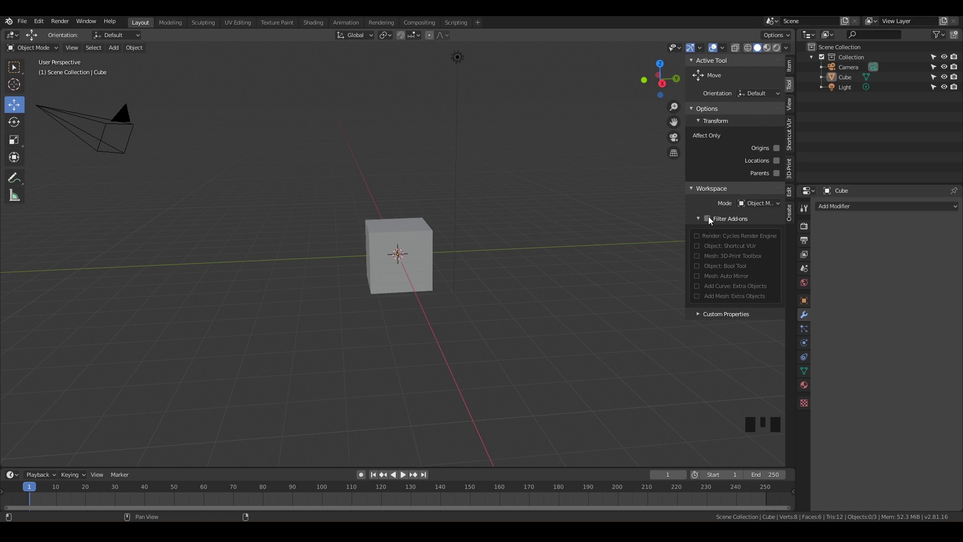
click(707, 219)
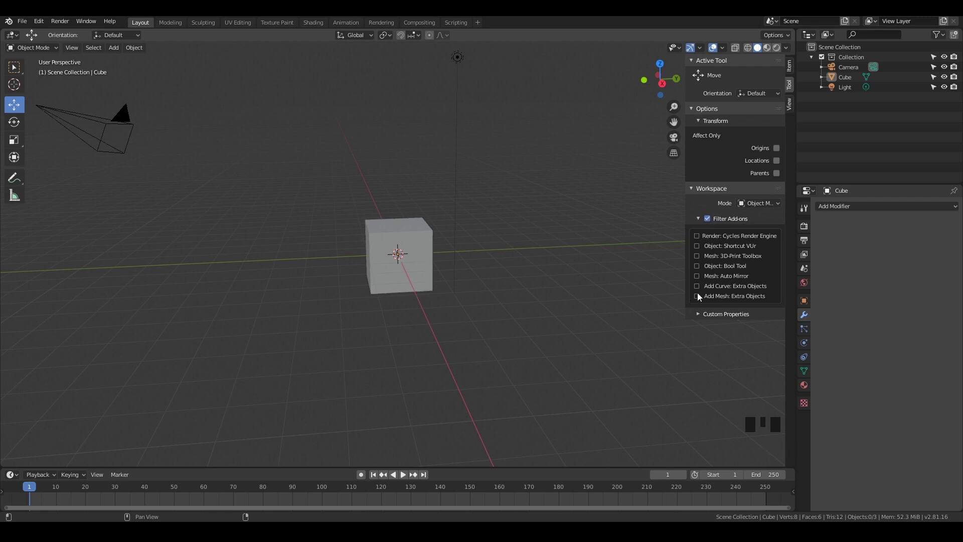
click(708, 218)
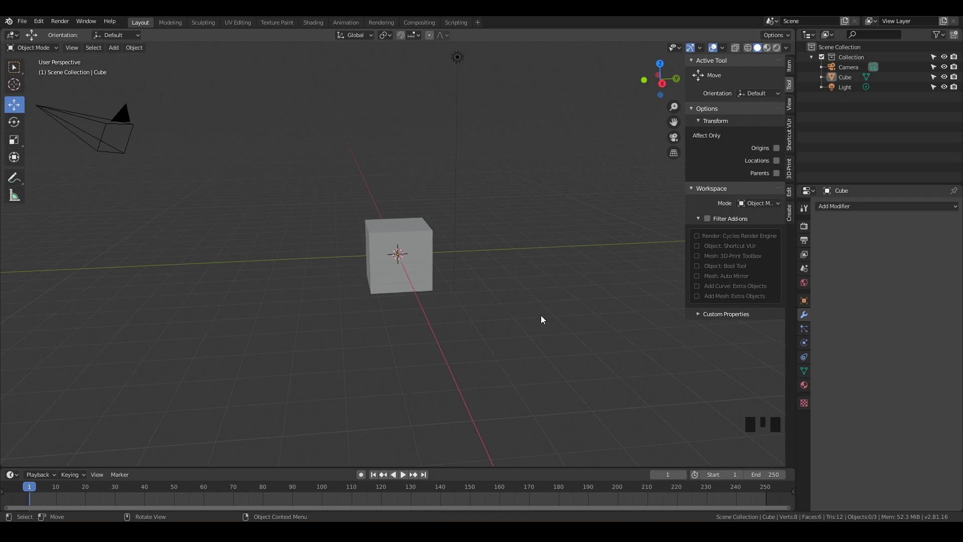
Save the file 3DprintWorkflow.blend with Ctrl+S.
key(ctrl)
key(ctrl+s)
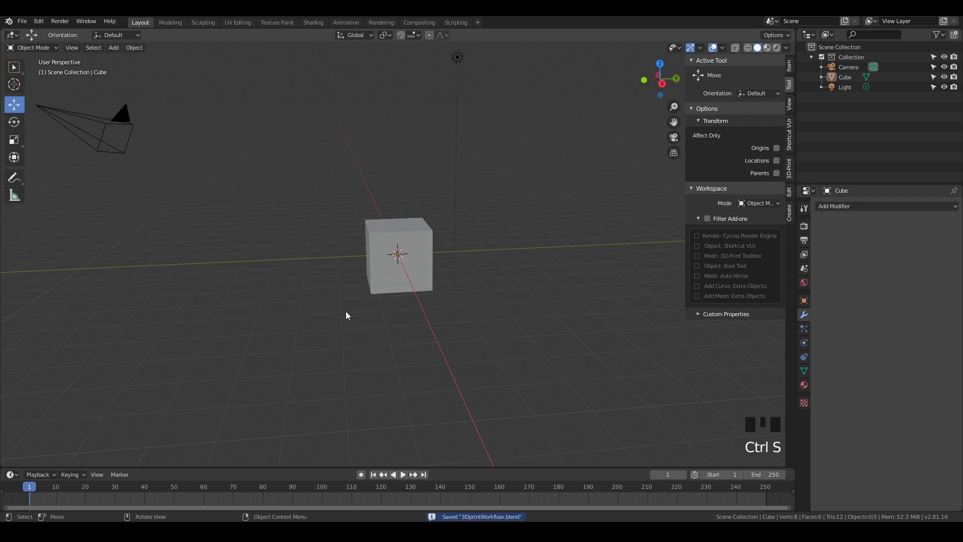